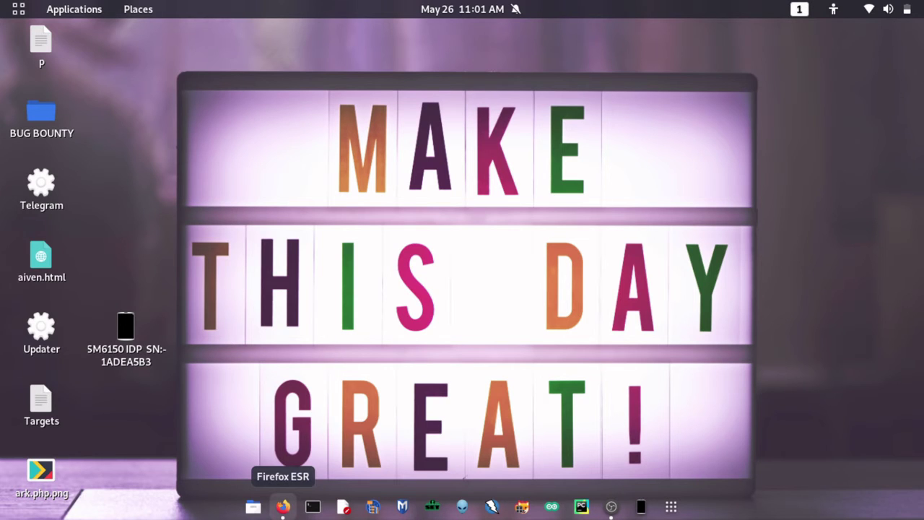
Search Google for 'distrotest.net' and open the DistroTest.net result
{"action": "left_click", "coordinate": [283, 506]}
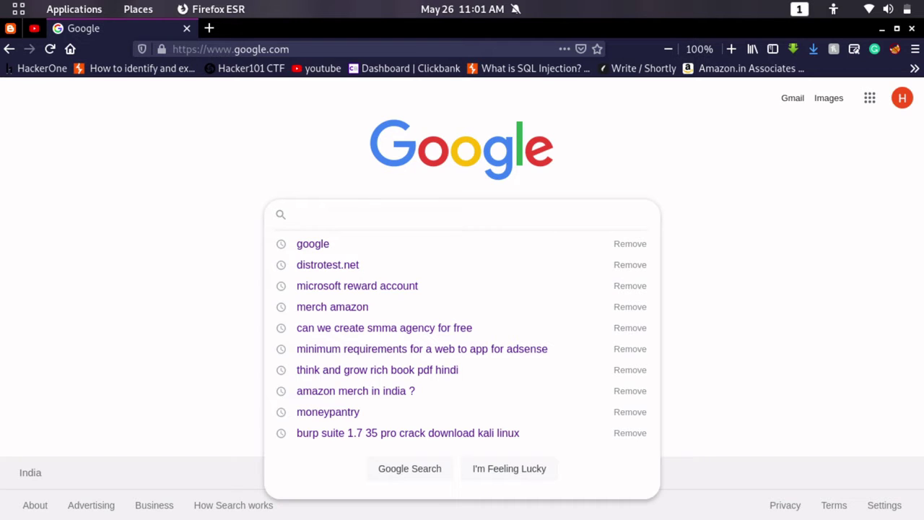
{"action": "type", "text": "distr"}
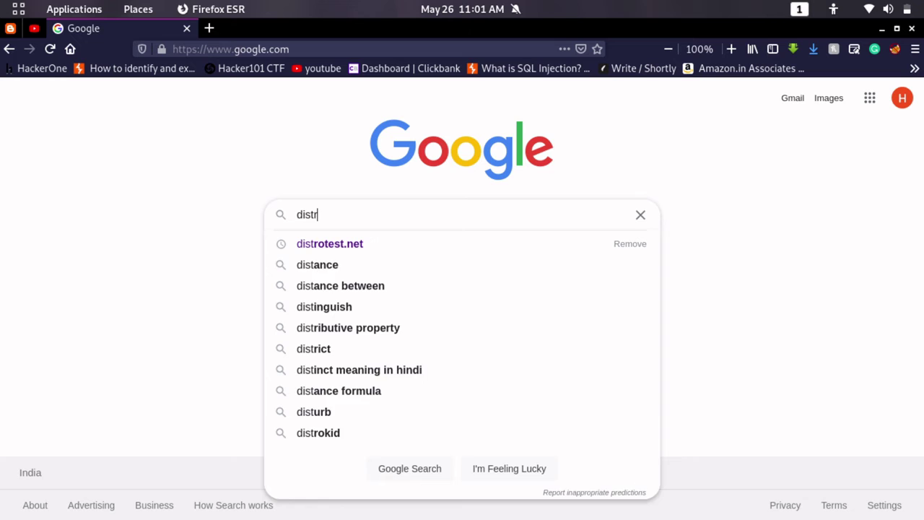
{"action": "type", "text": "ote"}
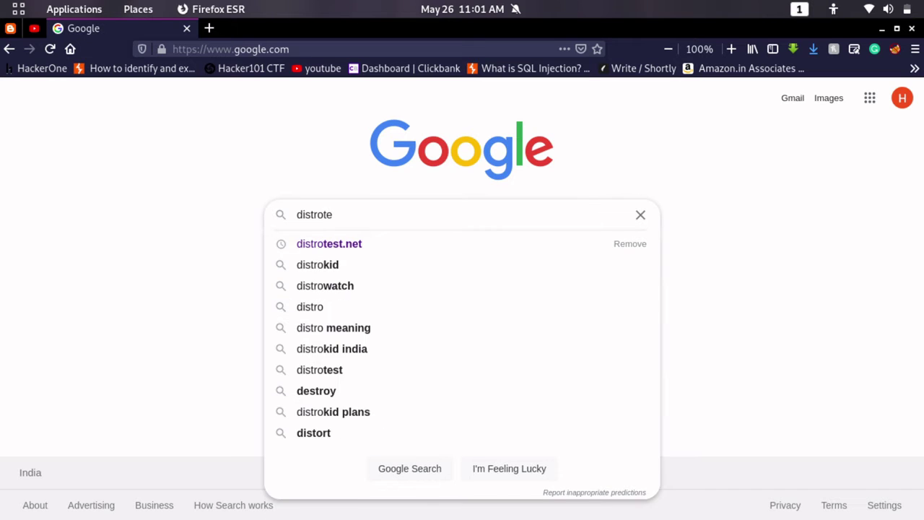
{"action": "type", "text": "st,"}
{"action": "key", "text": "BackSpace"}
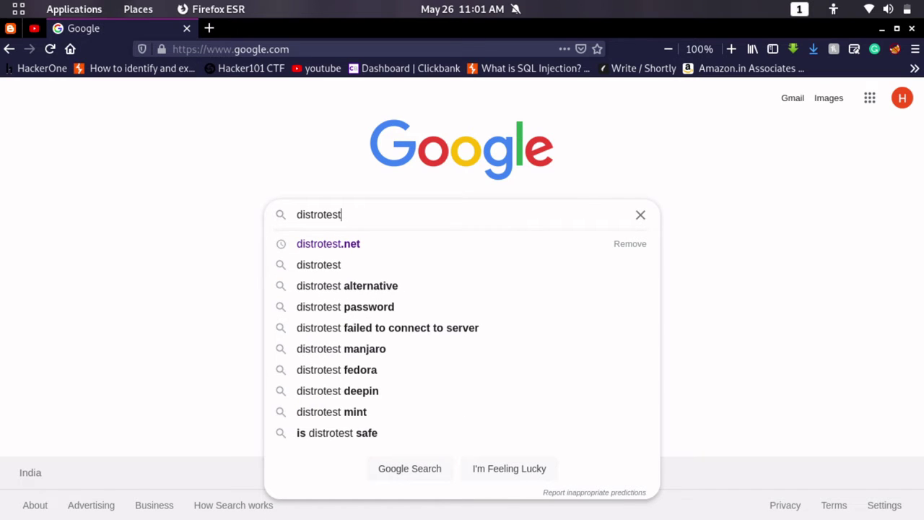
{"action": "type", "text": ".net"}
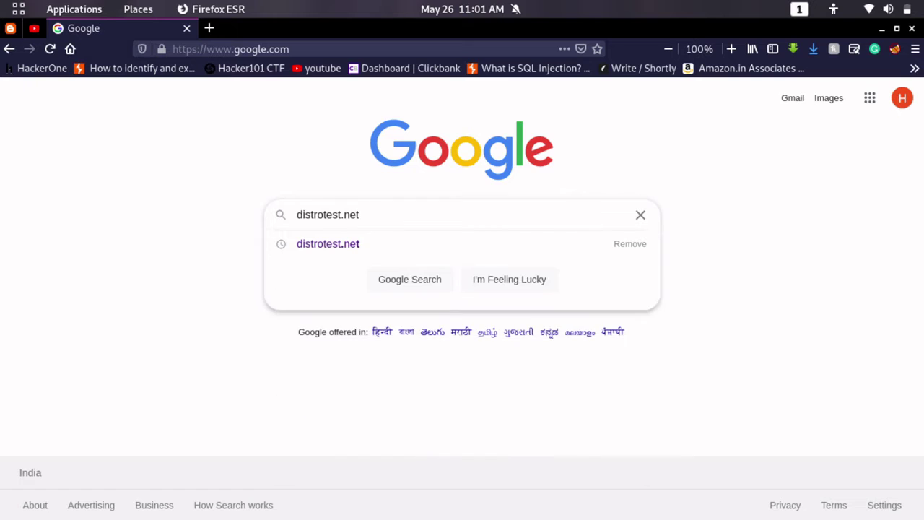
{"action": "key", "text": "Return"}
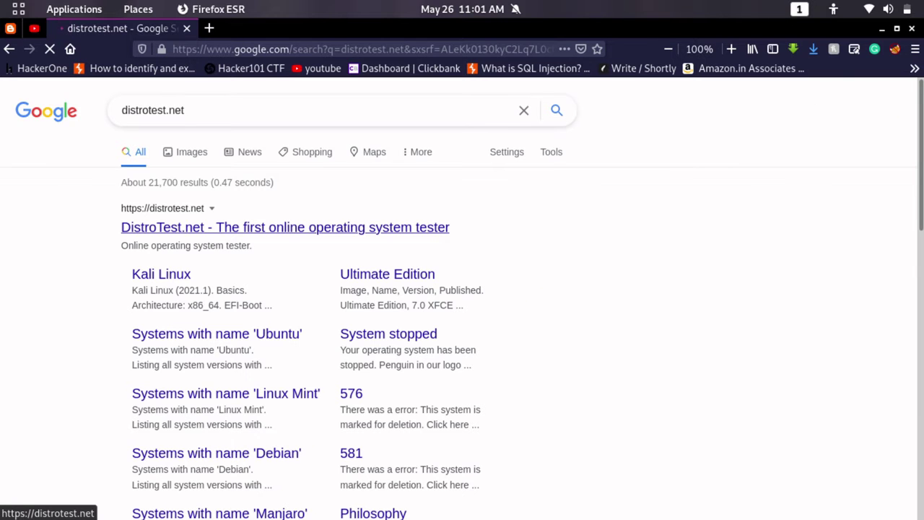
{"action": "left_click_drag", "start_coordinate": [120, 208], "coordinate": [272, 305]}
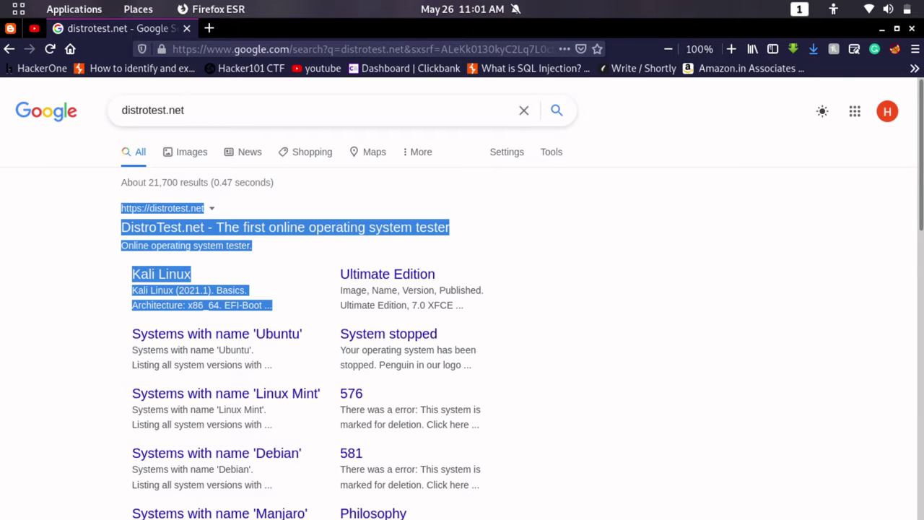
{"action": "left_click_drag", "start_coordinate": [119, 227], "coordinate": [450, 226]}
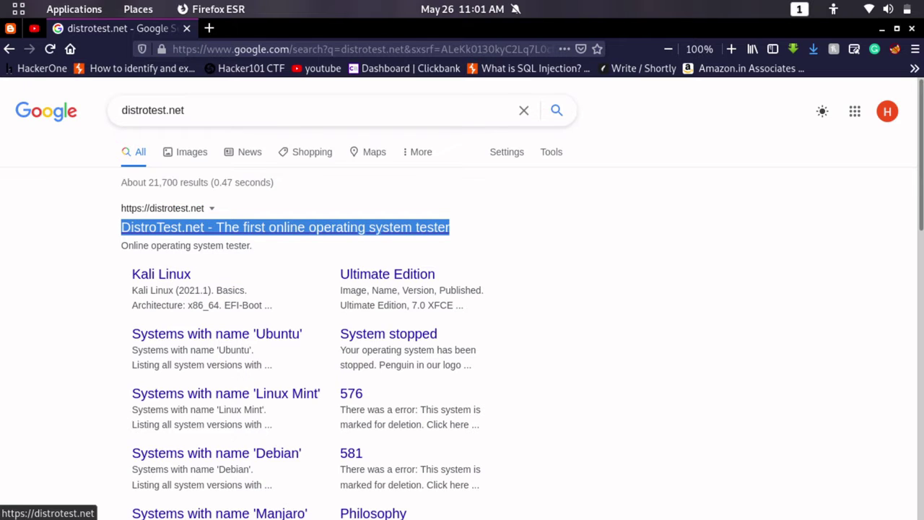
{"action": "left_click", "coordinate": [289, 226]}
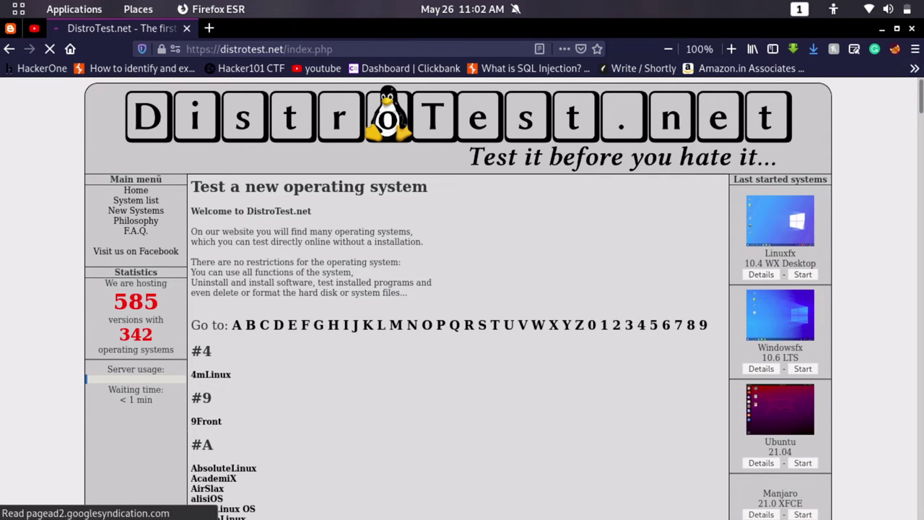
Let the DistroTest.net home page finish loading, reviewing its heading and Last started systems area
{"action": "key", "text": "super"}
{"action": "key", "text": "super"}
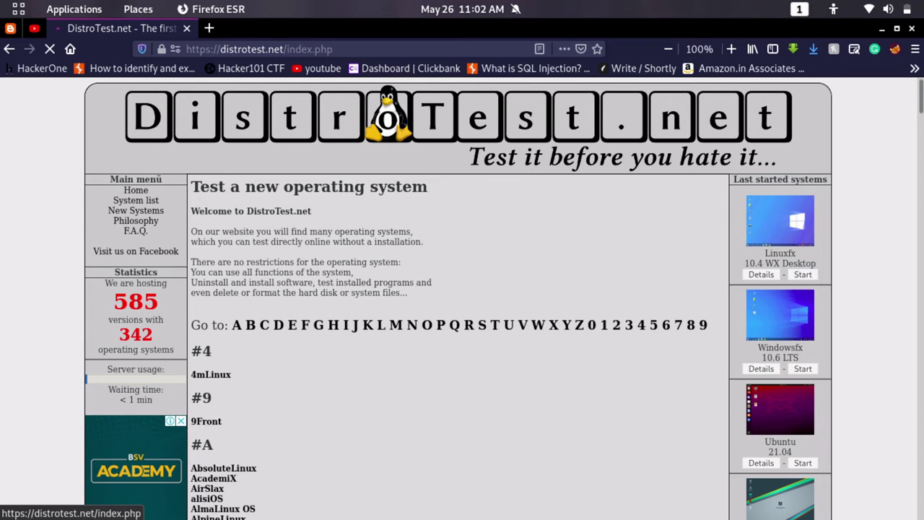
{"action": "mouse_move", "coordinate": [110, 179]}
{"action": "left_mouse_down"}
{"action": "mouse_move", "coordinate": [137, 289]}
{"action": "mouse_move", "coordinate": [196, 186]}
{"action": "mouse_move", "coordinate": [160, 179]}
{"action": "mouse_move", "coordinate": [154, 221]}
{"action": "left_mouse_up"}
{"action": "left_click", "coordinate": [155, 221]}
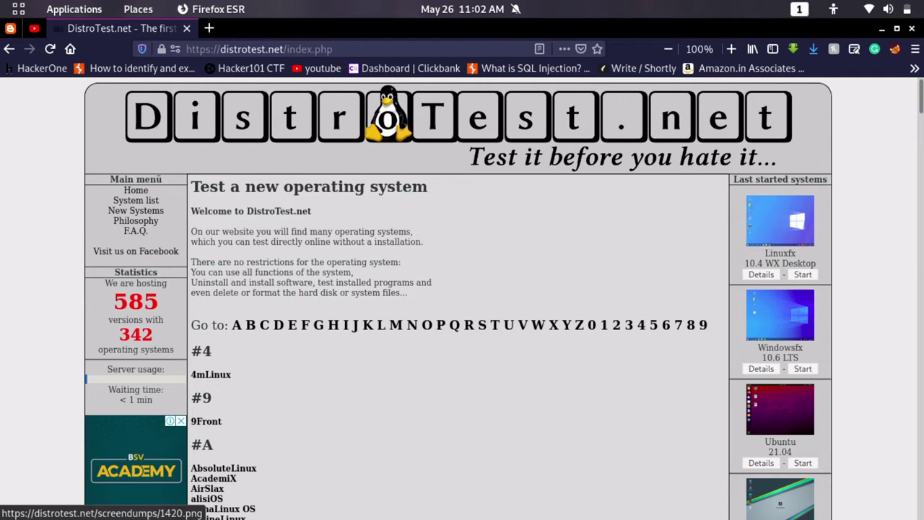
{"action": "mouse_move", "coordinate": [732, 179]}
{"action": "left_mouse_down"}
{"action": "mouse_move", "coordinate": [822, 179]}
{"action": "mouse_move", "coordinate": [780, 513]}
{"action": "left_mouse_up"}
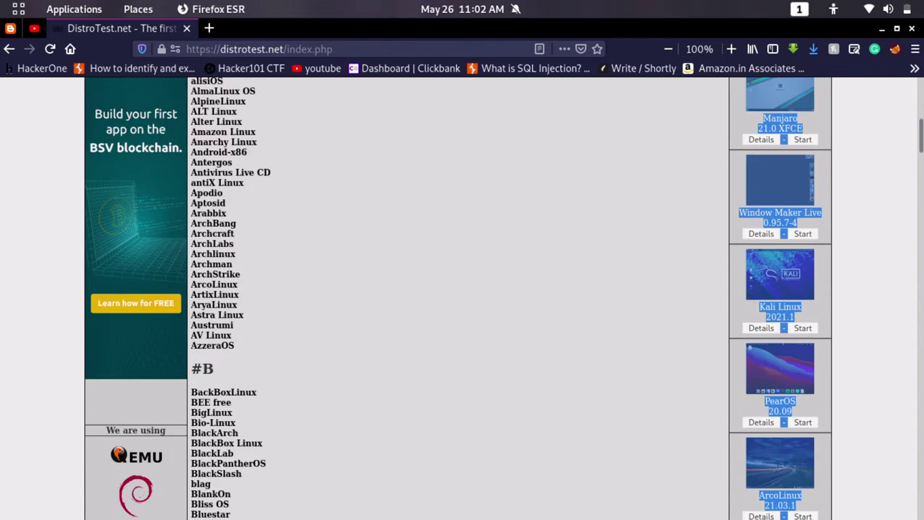
Scroll up and down the top of the operating-system list, then clear the highlight
{"action": "scroll", "coordinate": [462, 296], "scroll_direction": "up", "scroll_amount": 10}
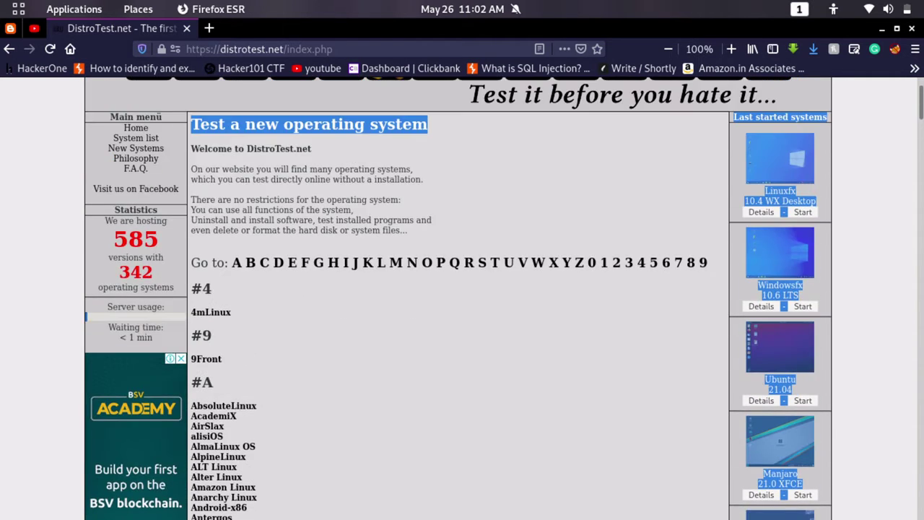
{"action": "scroll", "coordinate": [462, 296], "scroll_direction": "down", "scroll_amount": 5}
{"action": "scroll", "coordinate": [462, 296], "scroll_direction": "up", "scroll_amount": 2}
{"action": "scroll", "coordinate": [461, 296], "scroll_direction": "up", "scroll_amount": 2}
{"action": "scroll", "coordinate": [462, 296], "scroll_direction": "up", "scroll_amount": 5}
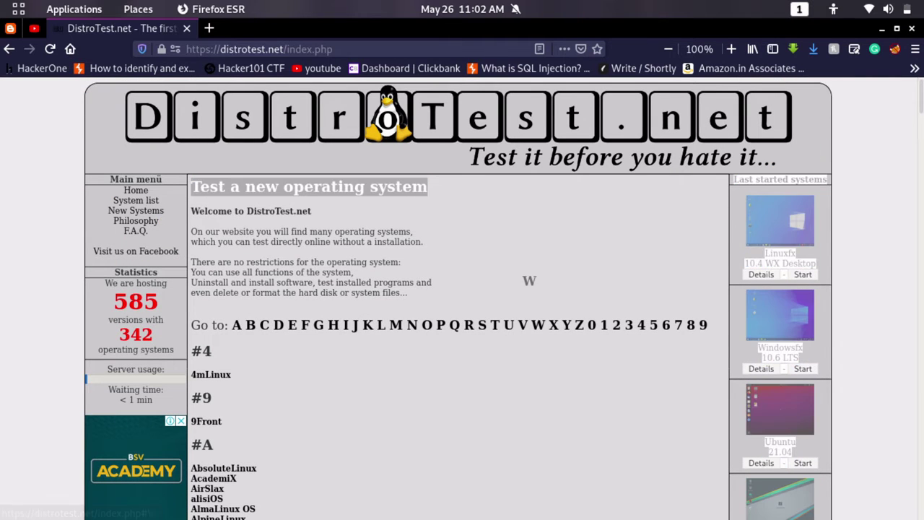
{"action": "scroll", "coordinate": [462, 296], "scroll_direction": "down", "scroll_amount": 3}
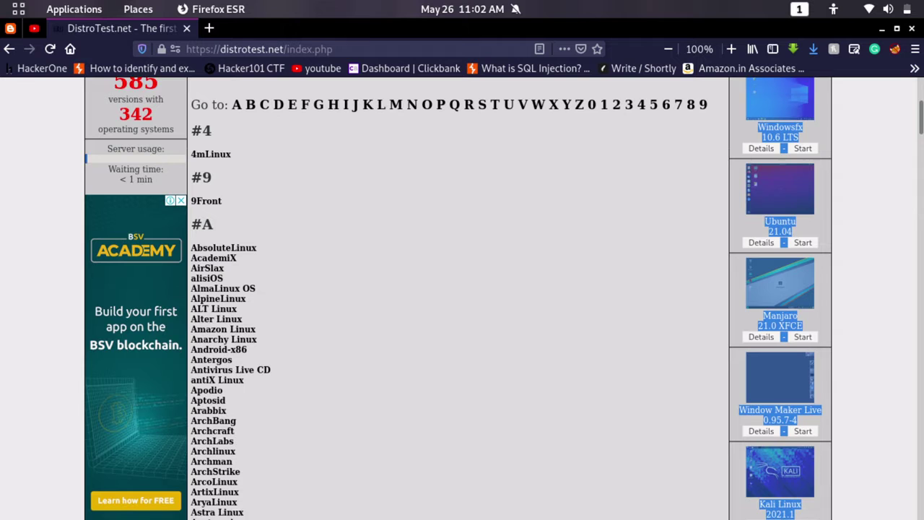
{"action": "mouse_move", "coordinate": [190, 207]}
{"action": "left_mouse_down"}
{"action": "mouse_move", "coordinate": [235, 439]}
{"action": "mouse_move", "coordinate": [209, 398]}
{"action": "mouse_move", "coordinate": [252, 513]}
{"action": "left_mouse_up"}
{"action": "scroll", "coordinate": [235, 439], "scroll_direction": "down", "scroll_amount": 10}
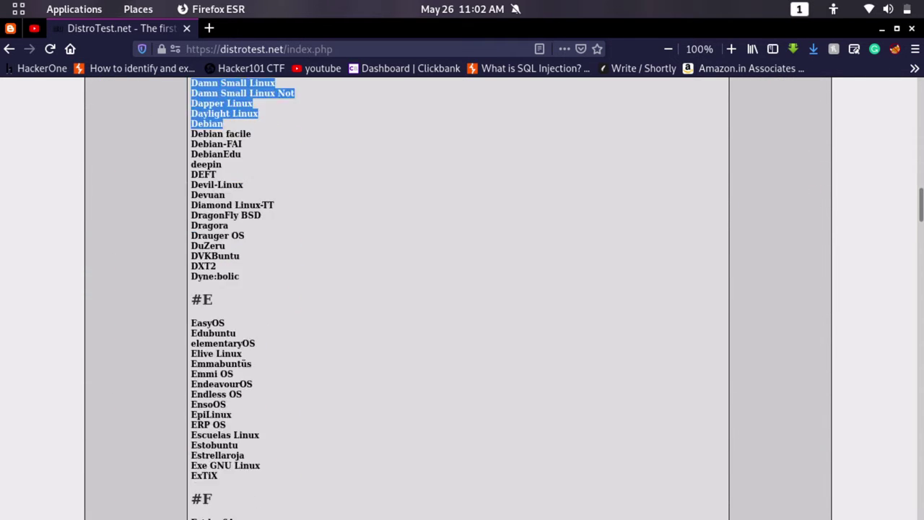
{"action": "scroll", "coordinate": [462, 296], "scroll_direction": "up", "scroll_amount": 5}
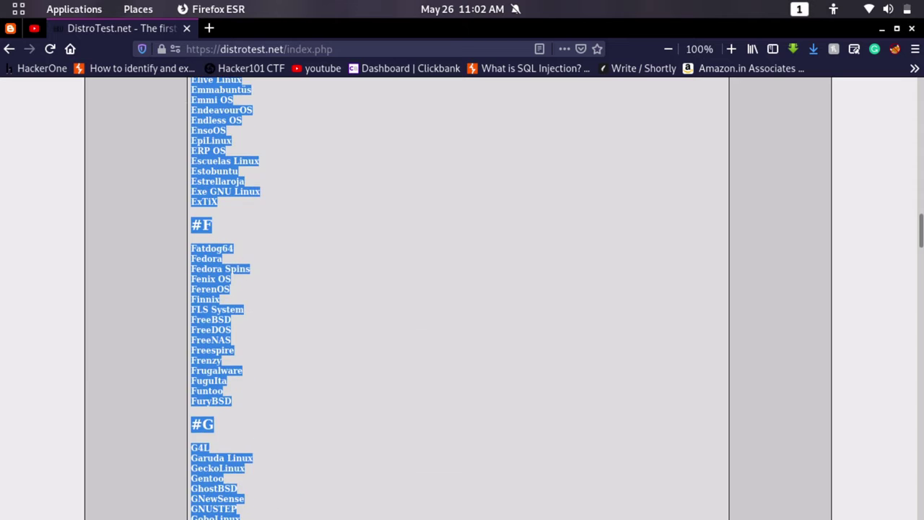
{"action": "scroll", "coordinate": [462, 296], "scroll_direction": "up", "scroll_amount": 5}
{"action": "scroll", "coordinate": [462, 296], "scroll_direction": "up", "scroll_amount": 5}
{"action": "scroll", "coordinate": [462, 296], "scroll_direction": "up", "scroll_amount": 5}
{"action": "scroll", "coordinate": [462, 296], "scroll_direction": "up", "scroll_amount": 7}
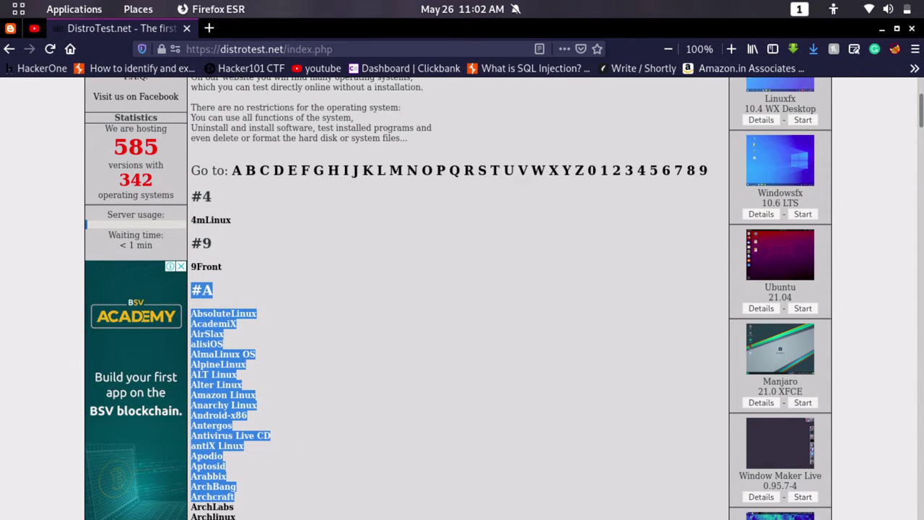
{"action": "left_click", "coordinate": [433, 289]}
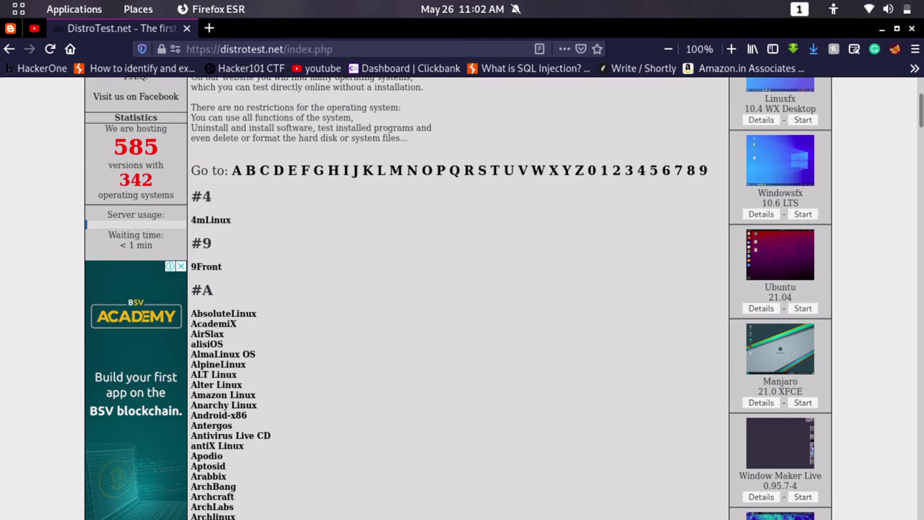
Scroll the list down to Z and back, then highlight BlackArch under B
{"action": "scroll", "coordinate": [462, 296], "scroll_direction": "down", "scroll_amount": 3}
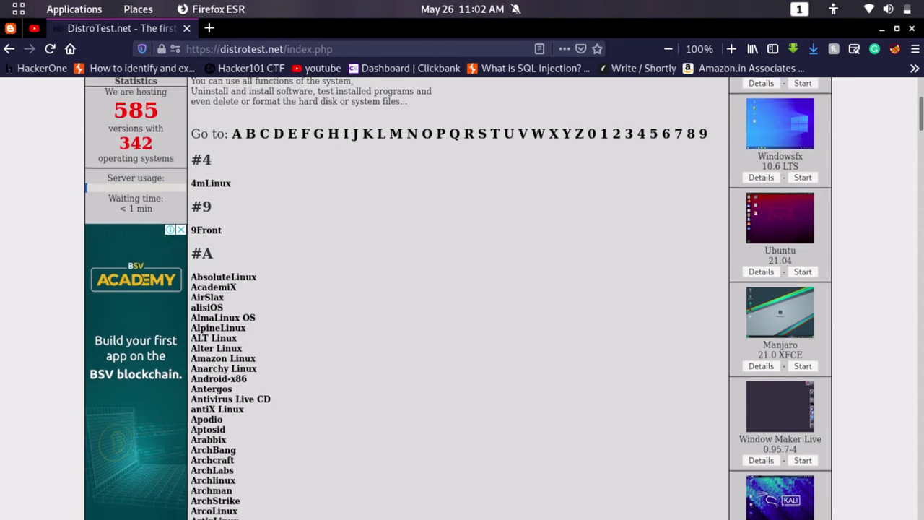
{"action": "scroll", "coordinate": [462, 296], "scroll_direction": "down", "scroll_amount": 3}
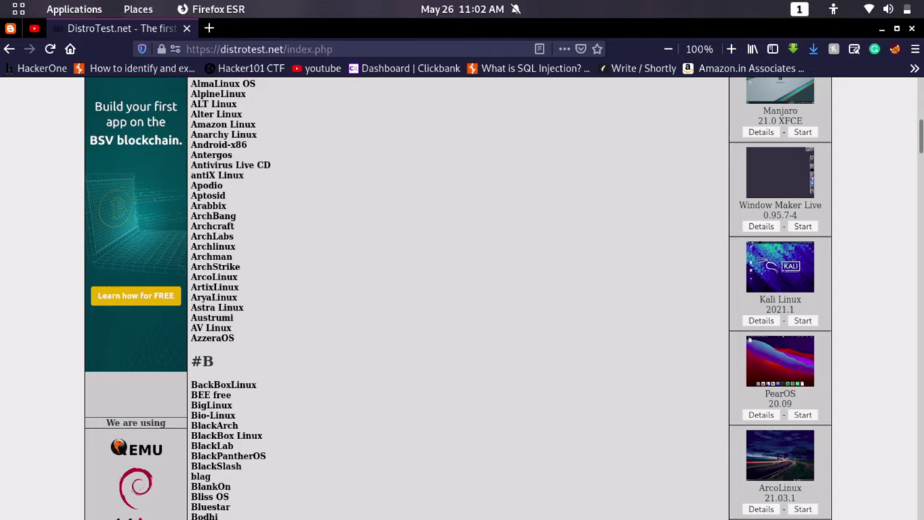
{"action": "scroll", "coordinate": [462, 296], "scroll_direction": "down", "scroll_amount": 5}
{"action": "scroll", "coordinate": [462, 295], "scroll_direction": "down", "scroll_amount": 20}
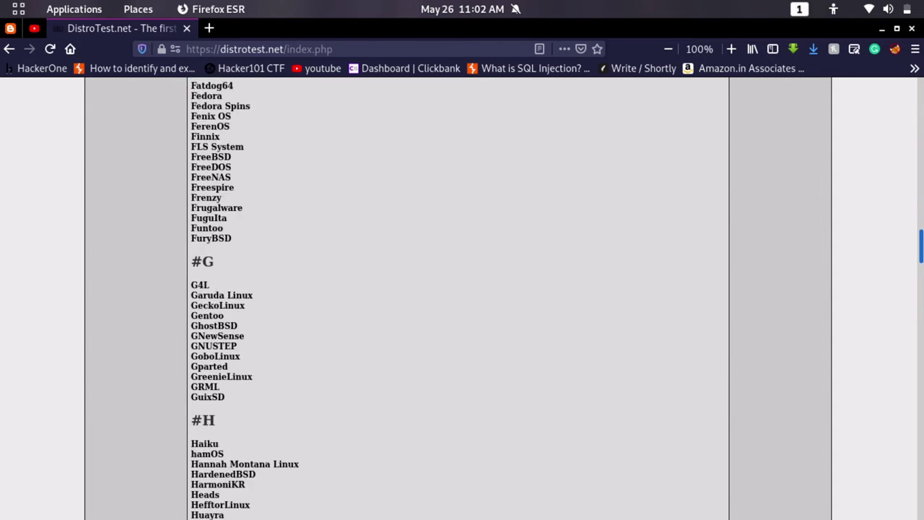
{"action": "scroll", "coordinate": [462, 296], "scroll_direction": "down", "scroll_amount": 10}
{"action": "scroll", "coordinate": [462, 296], "scroll_direction": "down", "scroll_amount": 10}
{"action": "scroll", "coordinate": [462, 296], "scroll_direction": "down", "scroll_amount": 10}
{"action": "scroll", "coordinate": [462, 296], "scroll_direction": "down", "scroll_amount": 10}
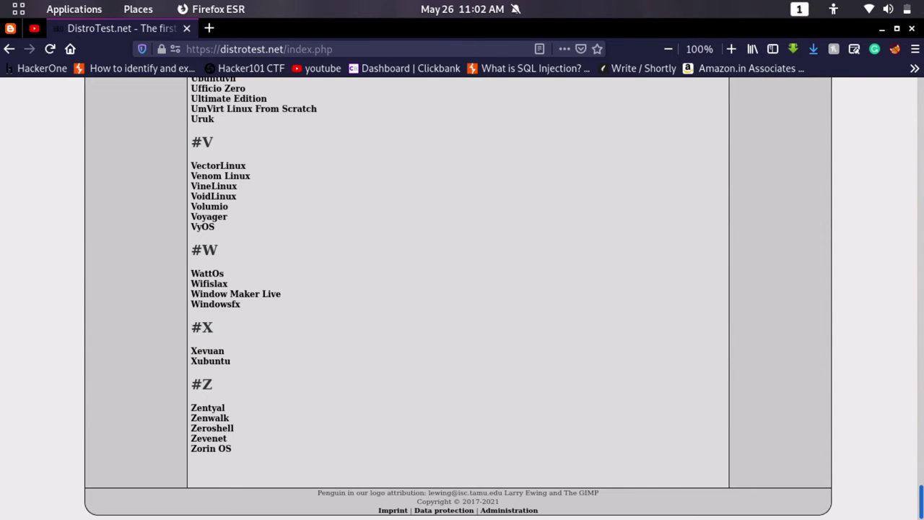
{"action": "scroll", "coordinate": [462, 296], "scroll_direction": "up", "scroll_amount": 15}
{"action": "scroll", "coordinate": [462, 296], "scroll_direction": "up", "scroll_amount": 2}
{"action": "scroll", "coordinate": [462, 296], "scroll_direction": "up", "scroll_amount": 5}
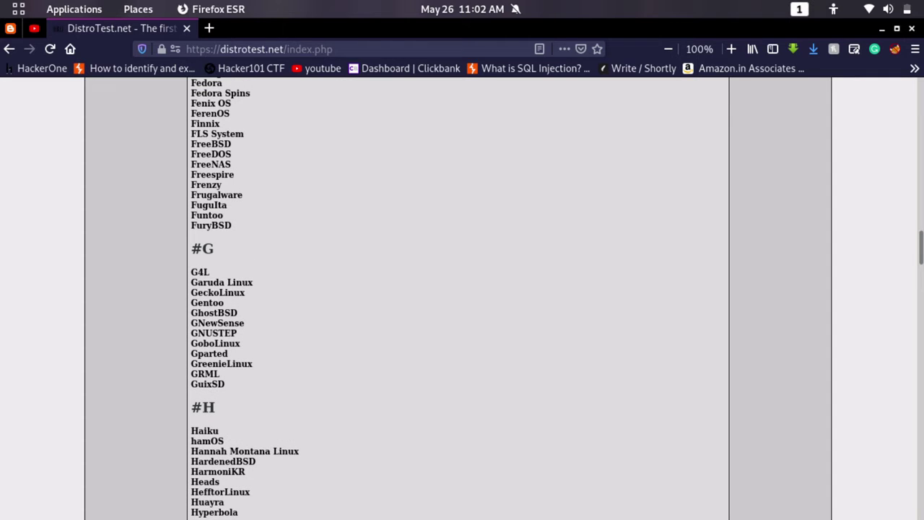
{"action": "scroll", "coordinate": [462, 296], "scroll_direction": "up", "scroll_amount": 4}
{"action": "scroll", "coordinate": [462, 296], "scroll_direction": "up", "scroll_amount": 5}
{"action": "scroll", "coordinate": [462, 296], "scroll_direction": "up", "scroll_amount": 5}
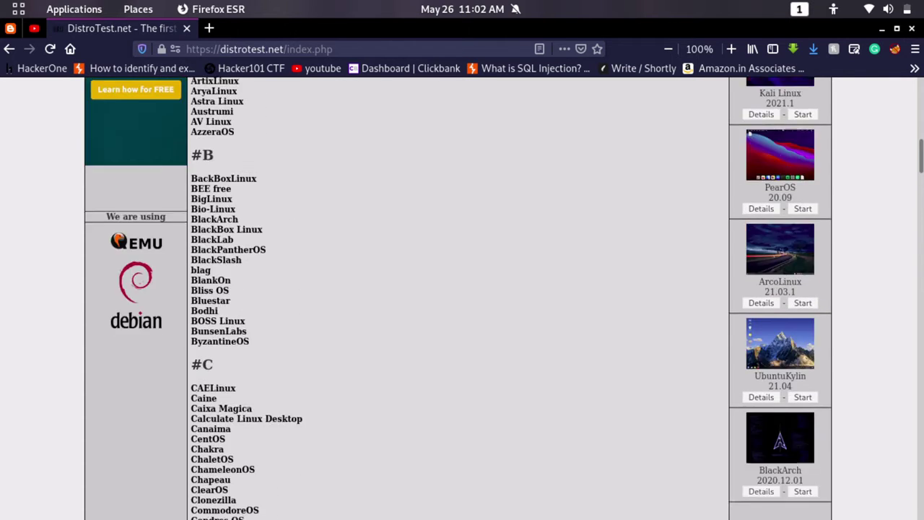
{"action": "scroll", "coordinate": [462, 296], "scroll_direction": "up", "scroll_amount": 5}
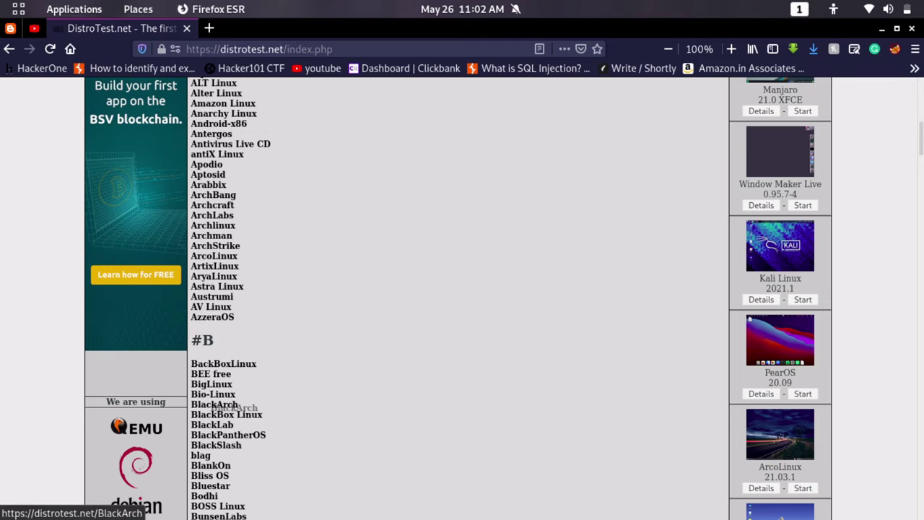
{"action": "left_click_drag", "start_coordinate": [244, 404], "coordinate": [191, 404]}
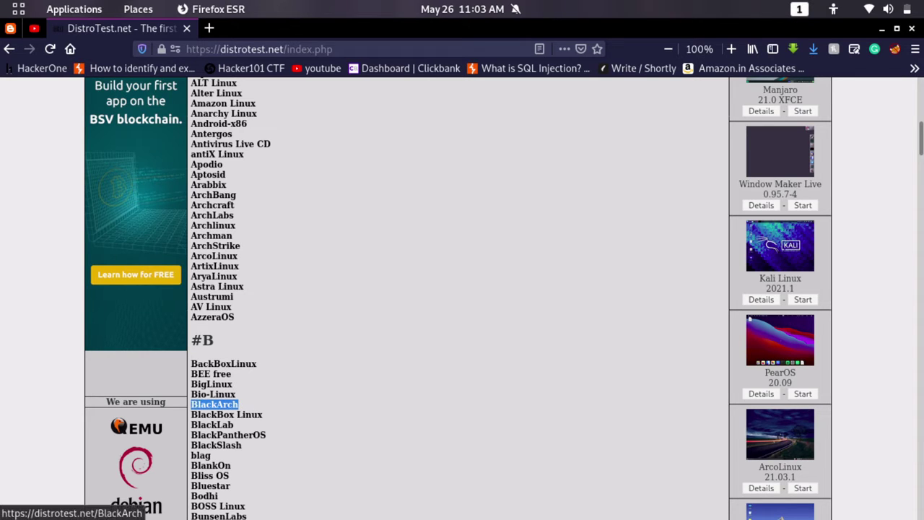
Open BlackArch's page and start the 2020.12.01 test system in the noVNC window
{"action": "left_click", "coordinate": [214, 404]}
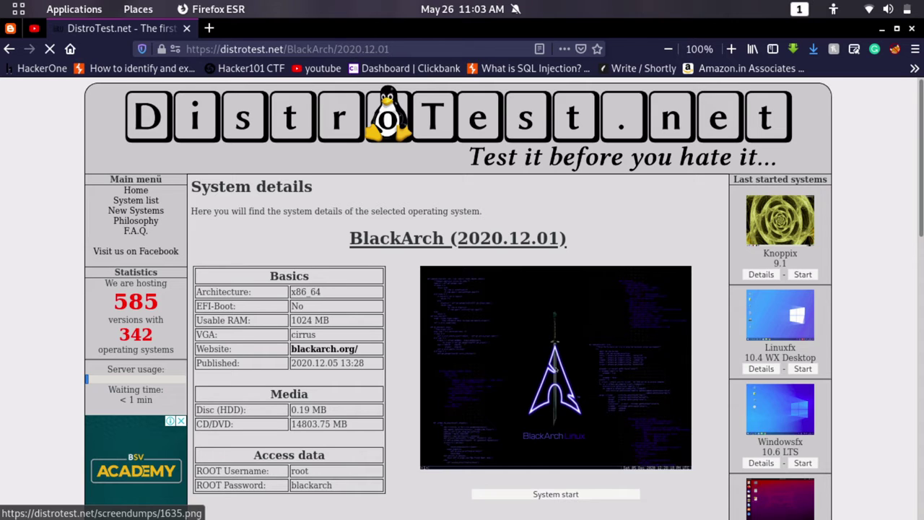
{"action": "scroll", "coordinate": [555, 367], "scroll_direction": "down", "scroll_amount": 1}
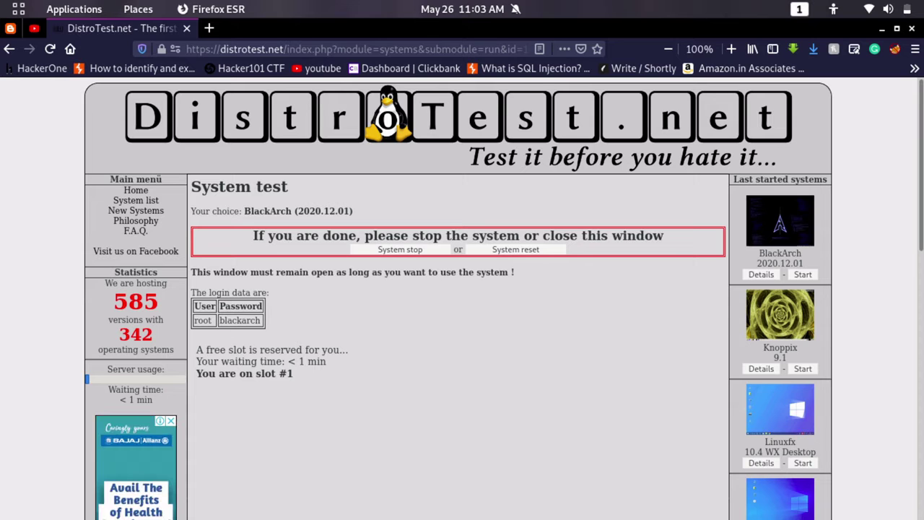
{"action": "key", "text": "super"}
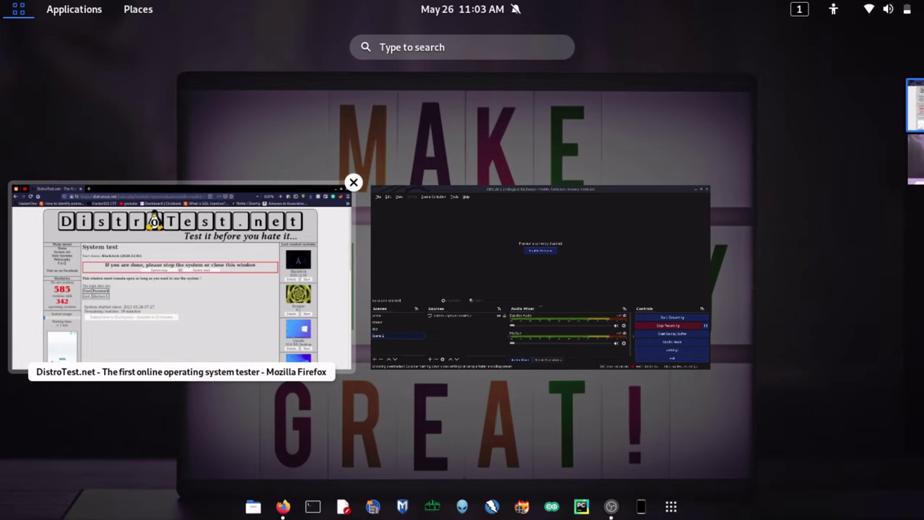
{"action": "key", "text": "super"}
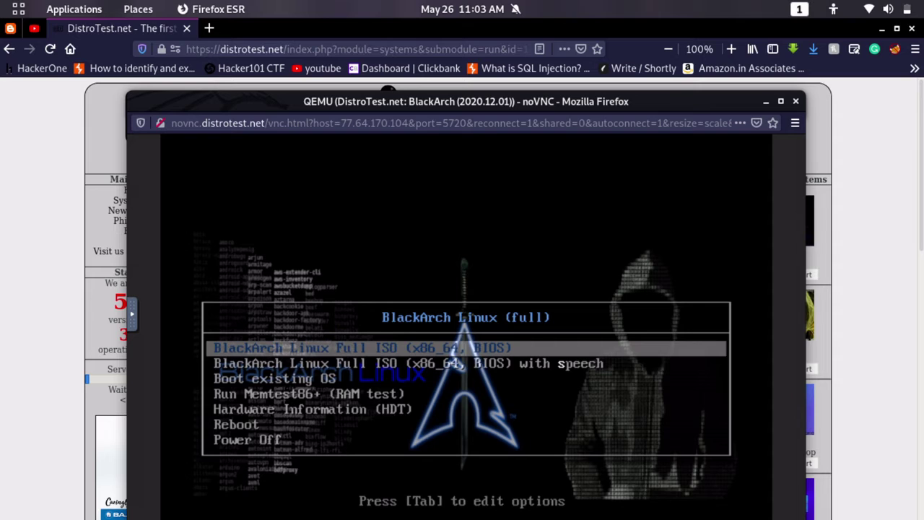
Boot BlackArch Linux Full, then check the session's start time and 29-minute remaining runtime
{"action": "key", "text": "Return"}
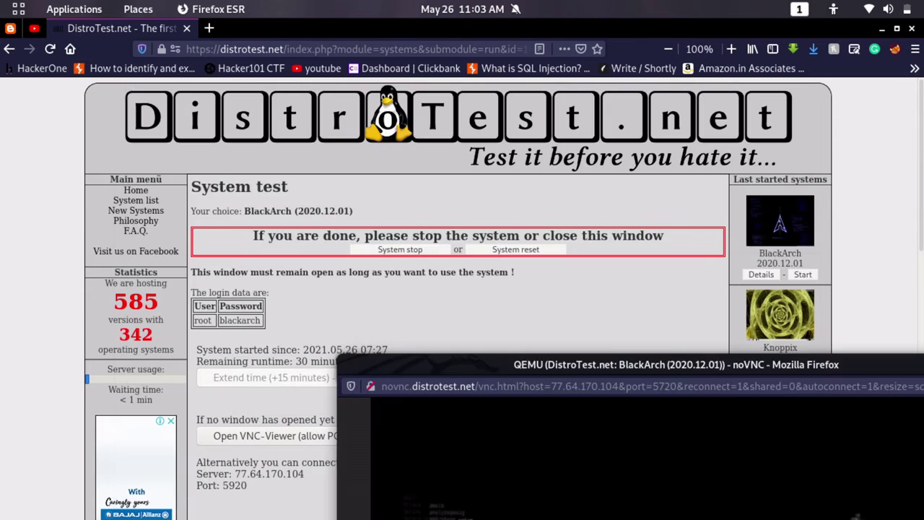
{"action": "left_click_drag", "start_coordinate": [462, 101], "coordinate": [675, 330]}
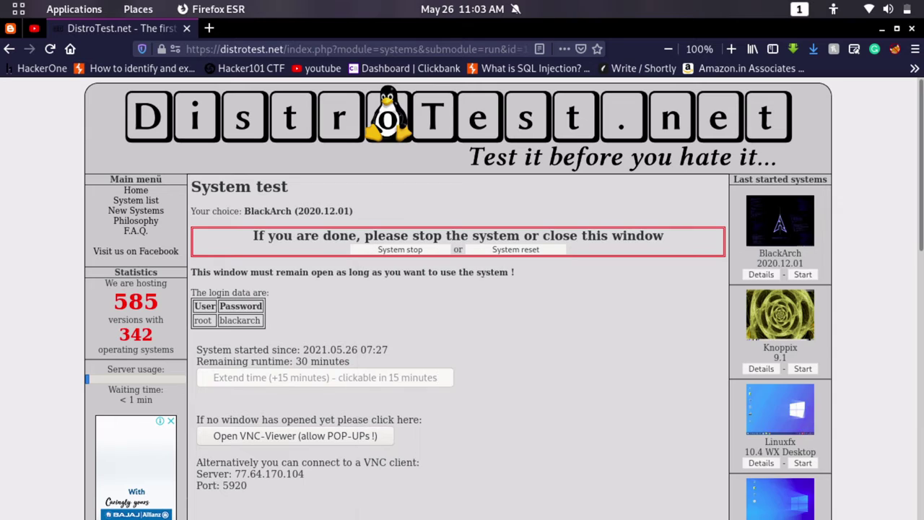
{"action": "triple_click", "coordinate": [289, 349]}
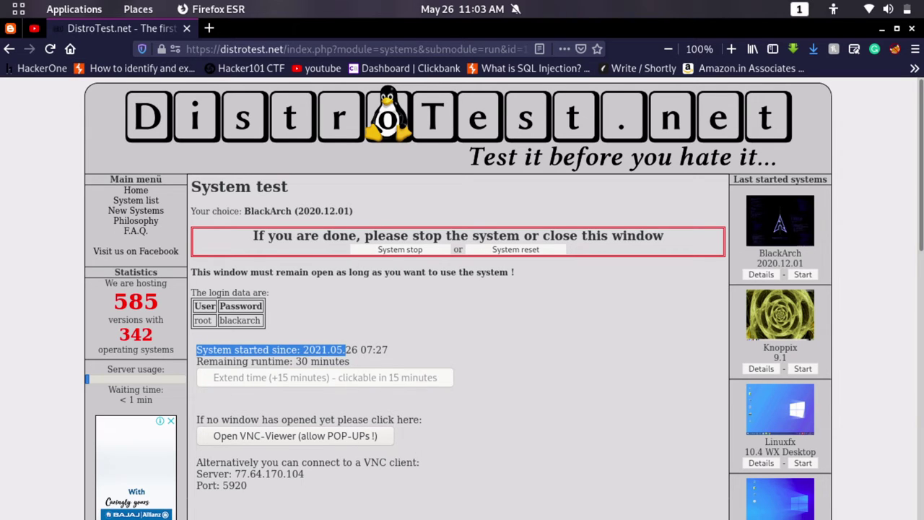
{"action": "double_click", "coordinate": [222, 361]}
{"action": "left_click_drag", "start_coordinate": [247, 361], "coordinate": [350, 361]}
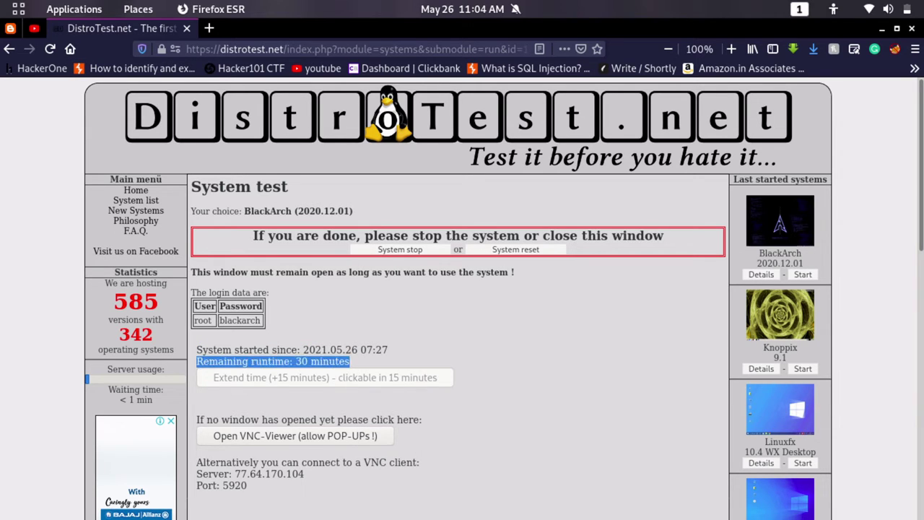
{"action": "left_click", "coordinate": [349, 361]}
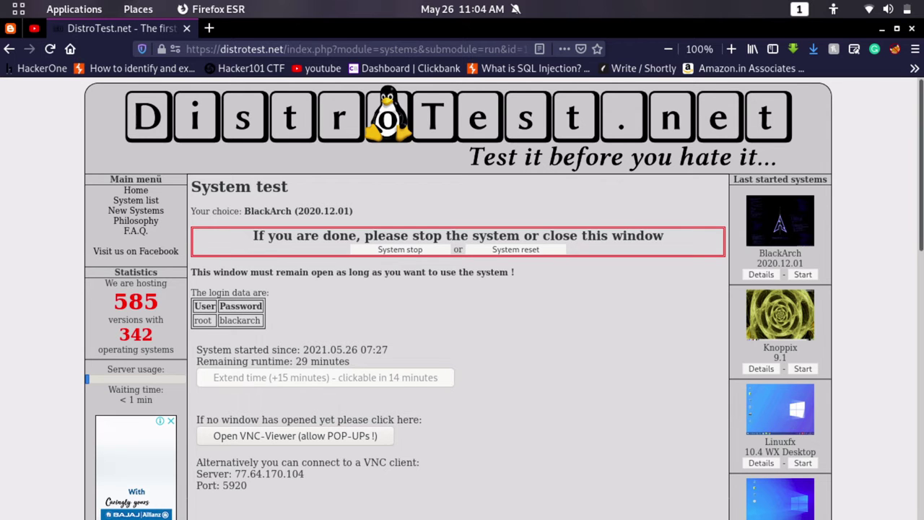
Maximize the booting BlackArch console, then review the login data and password on the test page
{"action": "left_click", "coordinate": [882, 28]}
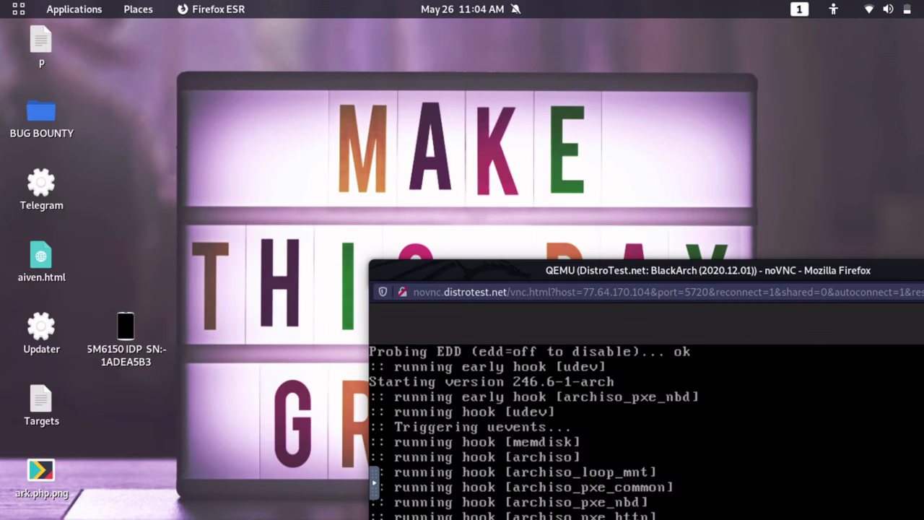
{"action": "key", "text": "super+Up"}
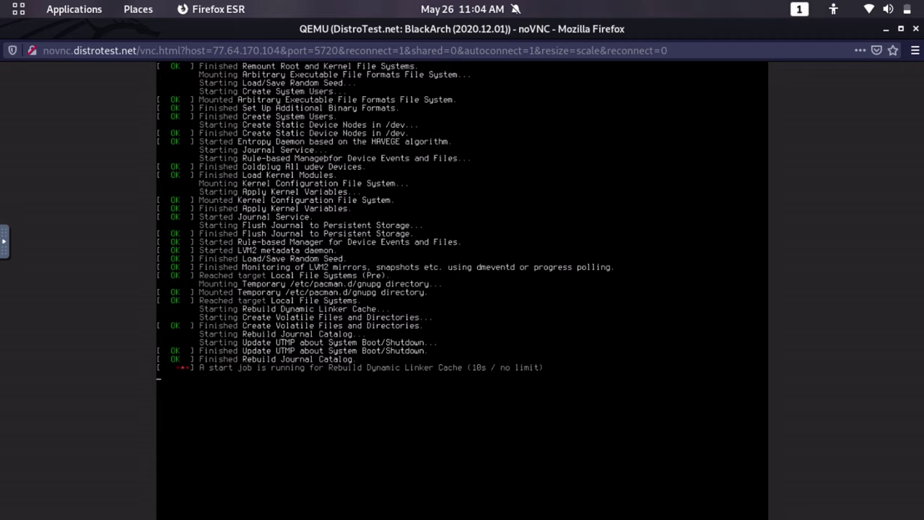
{"action": "key", "text": "alt+Tab"}
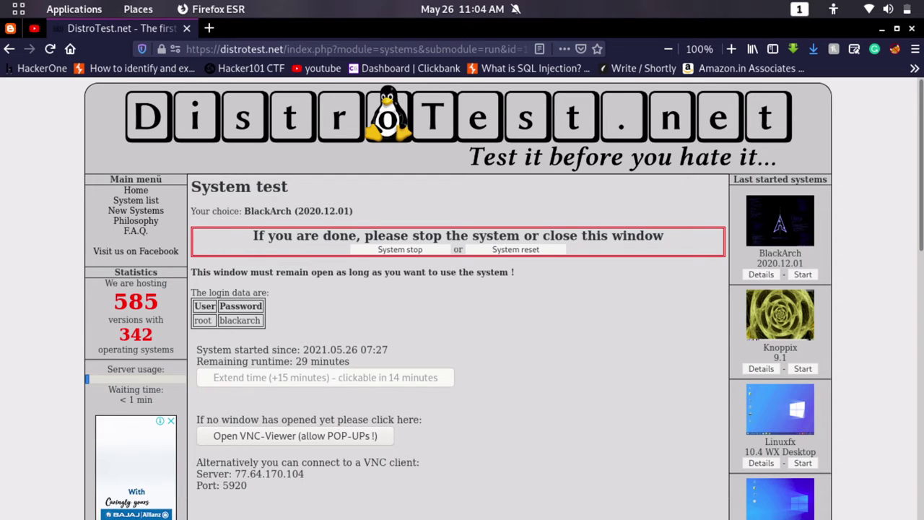
{"action": "mouse_move", "coordinate": [192, 292]}
{"action": "left_mouse_down"}
{"action": "mouse_move", "coordinate": [258, 308]}
{"action": "mouse_move", "coordinate": [261, 320]}
{"action": "left_mouse_up"}
{"action": "left_click", "coordinate": [261, 320]}
{"action": "double_click", "coordinate": [245, 321]}
{"action": "triple_click", "coordinate": [457, 235]}
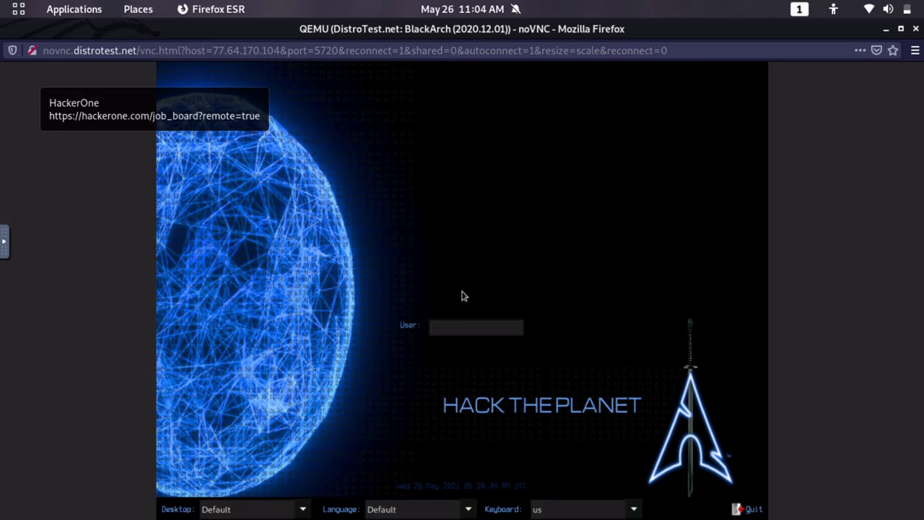
Enter root as the BlackArch user name, then type the account password
{"action": "type", "text": "ro"}
{"action": "type", "text": "ot"}
{"action": "key", "text": "Return"}
{"action": "type", "text": "bl"}
{"action": "type", "text": "ack"}
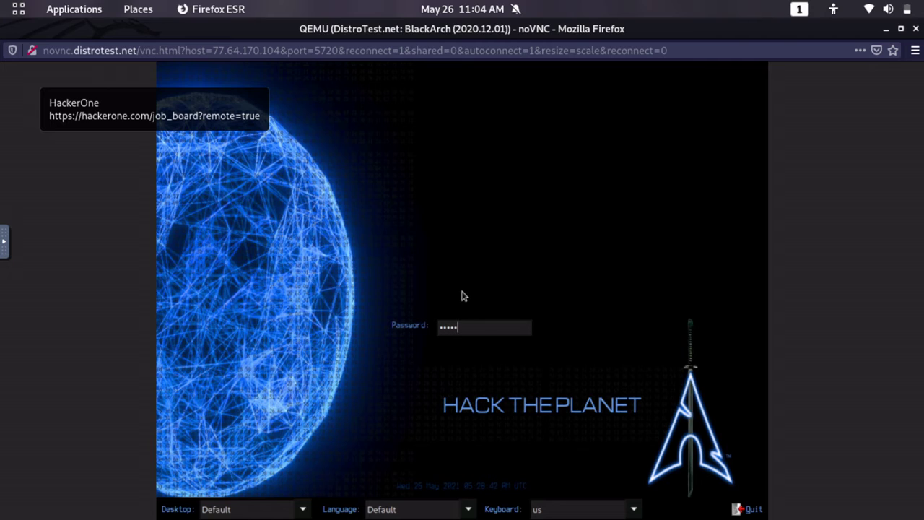
{"action": "type", "text": "arch"}
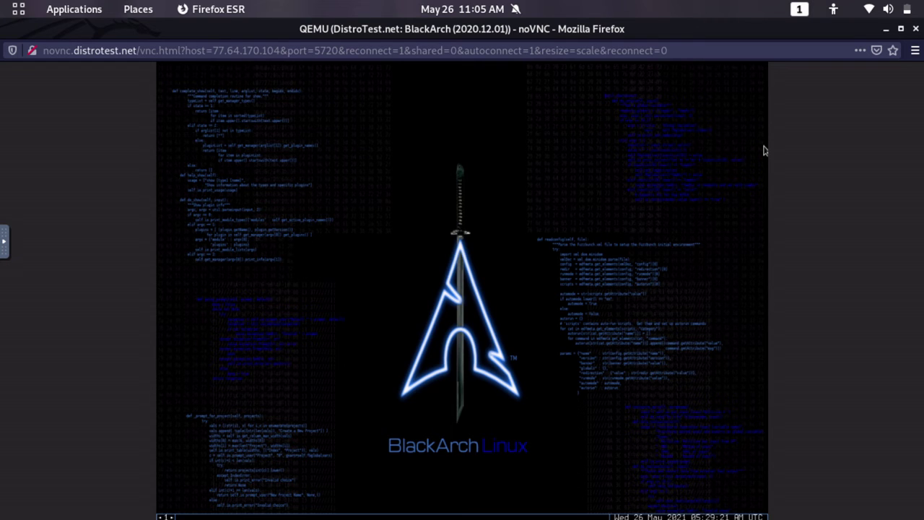
Close the BlackArch console window and open a new browser tab
{"action": "left_click", "coordinate": [915, 28]}
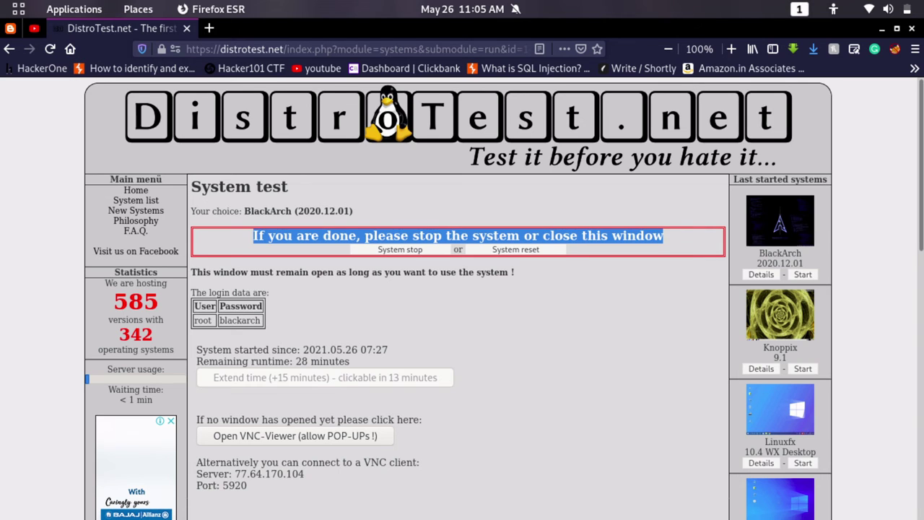
{"action": "left_click", "coordinate": [209, 28]}
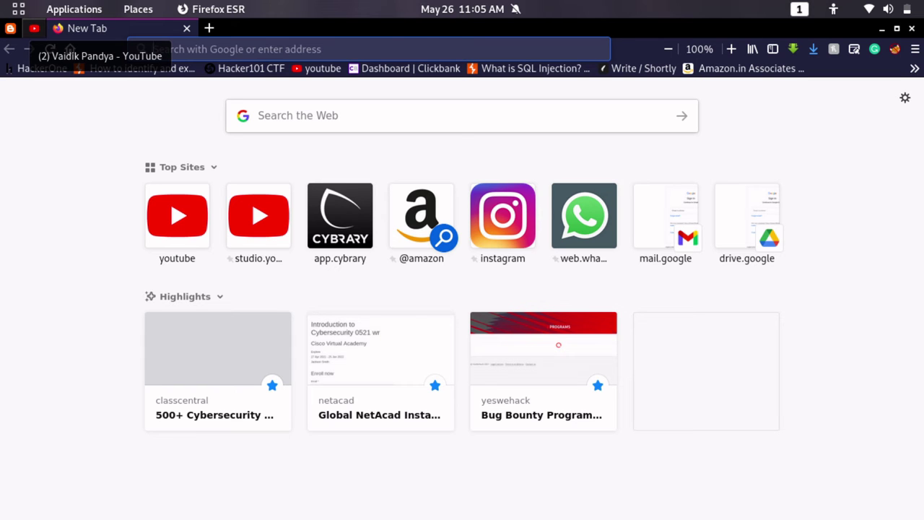
Switch to the pinned YouTube tab and look over the channel's gameplay montage uploads
{"action": "left_click", "coordinate": [34, 28]}
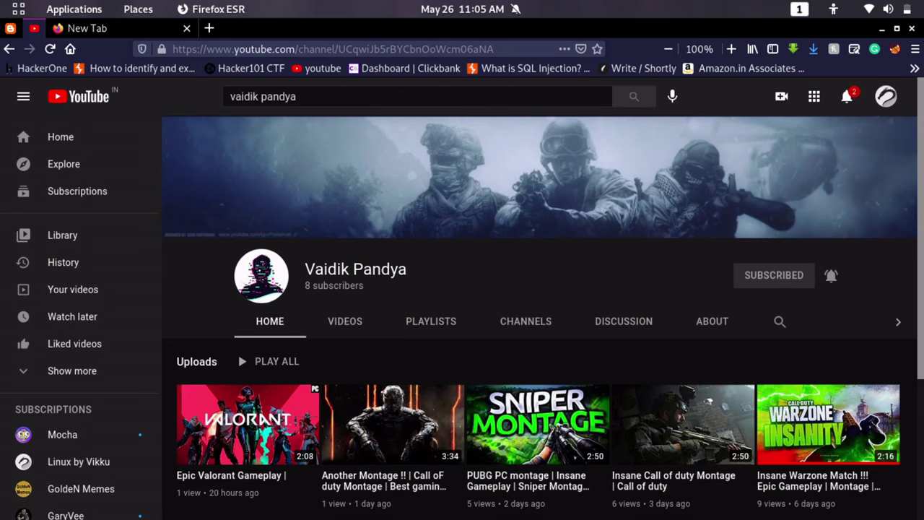
{"action": "left_click_drag", "start_coordinate": [407, 268], "coordinate": [304, 268]}
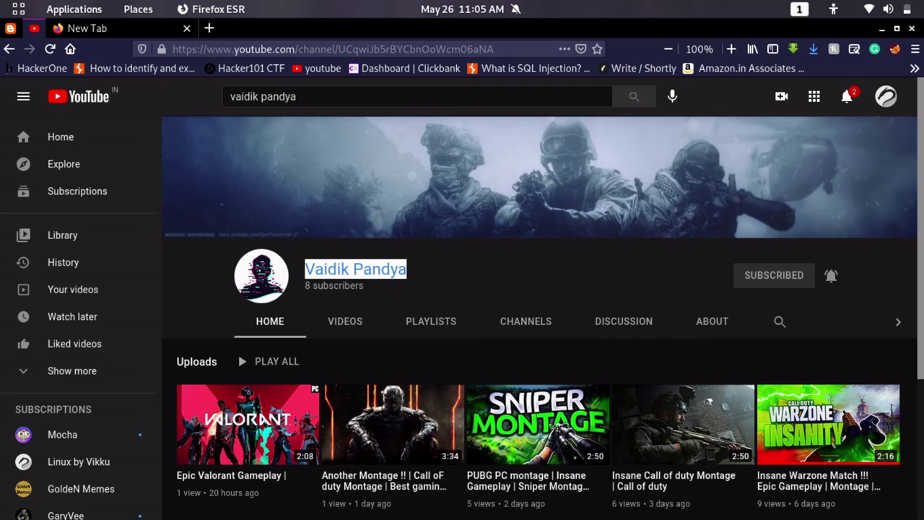
{"action": "scroll", "coordinate": [237, 351], "scroll_direction": "down", "scroll_amount": 3}
{"action": "scroll", "coordinate": [238, 351], "scroll_direction": "up", "scroll_amount": 3}
{"action": "left_click", "coordinate": [237, 351]}
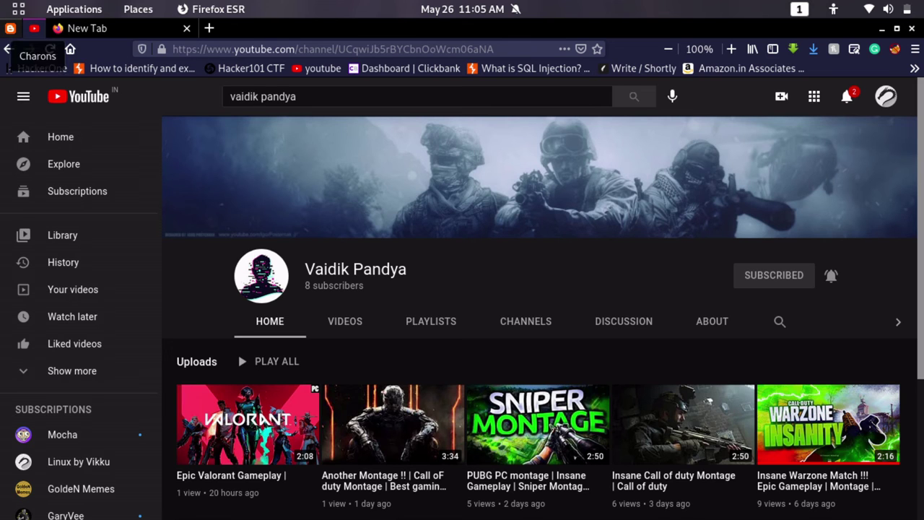
Go back to the Charons blog and scroll down through its recent hacking posts
{"action": "left_click", "coordinate": [8, 48]}
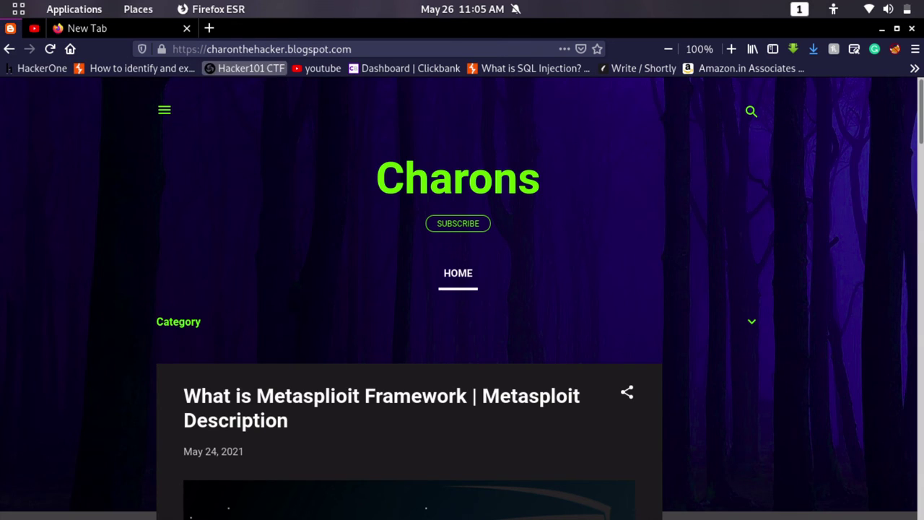
{"action": "key", "text": "ctrl+l"}
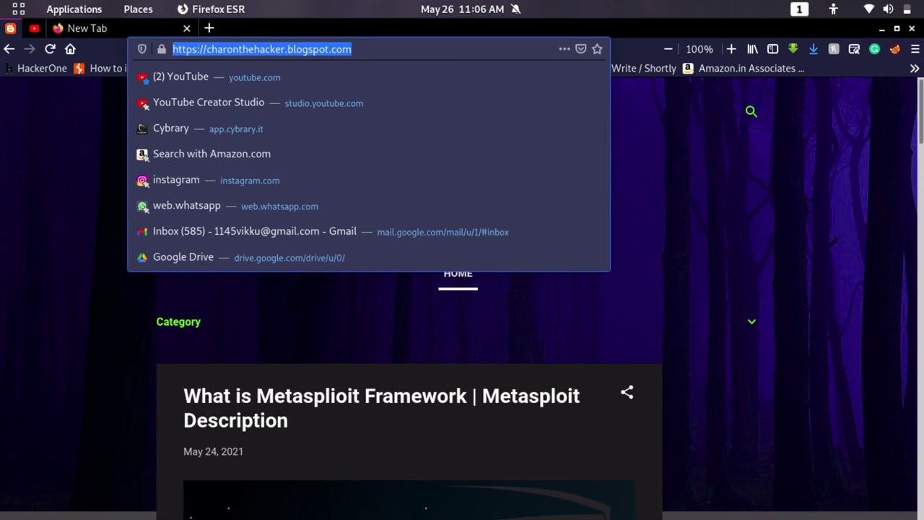
{"action": "key", "text": "Escape"}
{"action": "scroll", "coordinate": [462, 298], "scroll_direction": "down", "scroll_amount": 5}
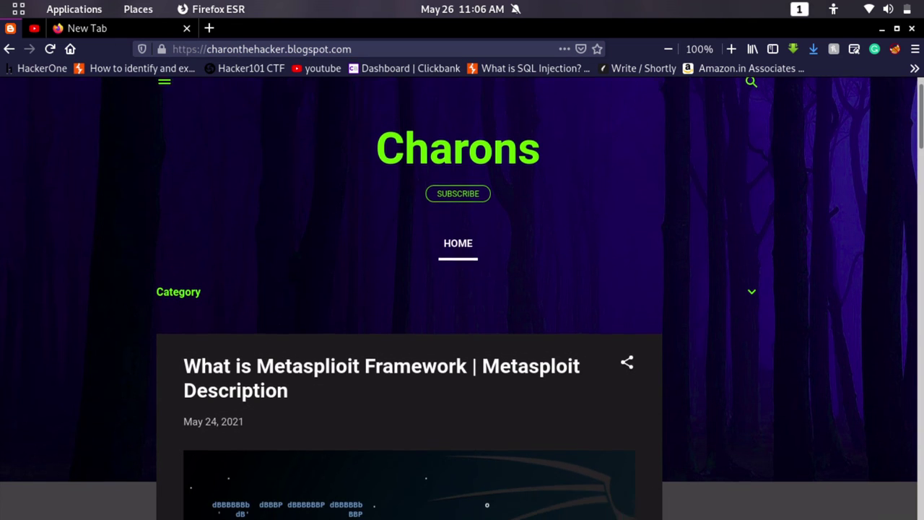
{"action": "scroll", "coordinate": [462, 298], "scroll_direction": "down", "scroll_amount": 2}
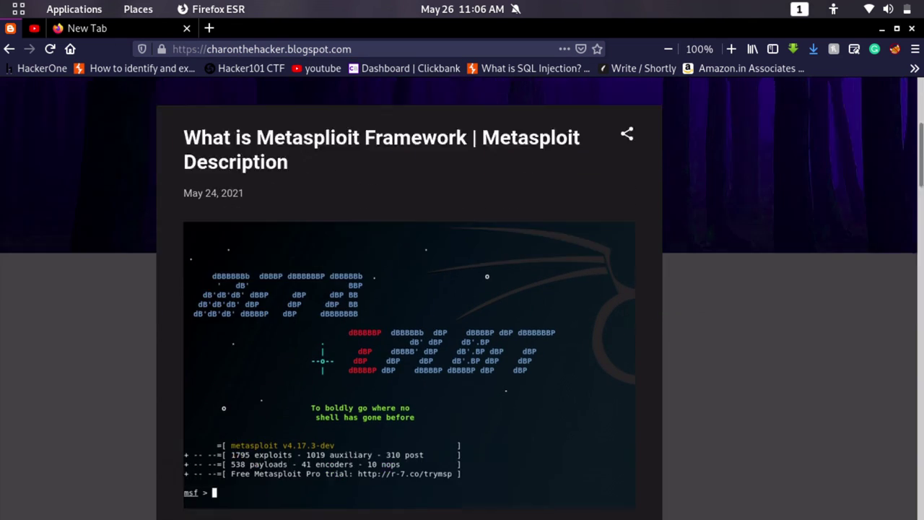
{"action": "scroll", "coordinate": [462, 298], "scroll_direction": "down", "scroll_amount": 5}
{"action": "scroll", "coordinate": [462, 298], "scroll_direction": "down", "scroll_amount": 5}
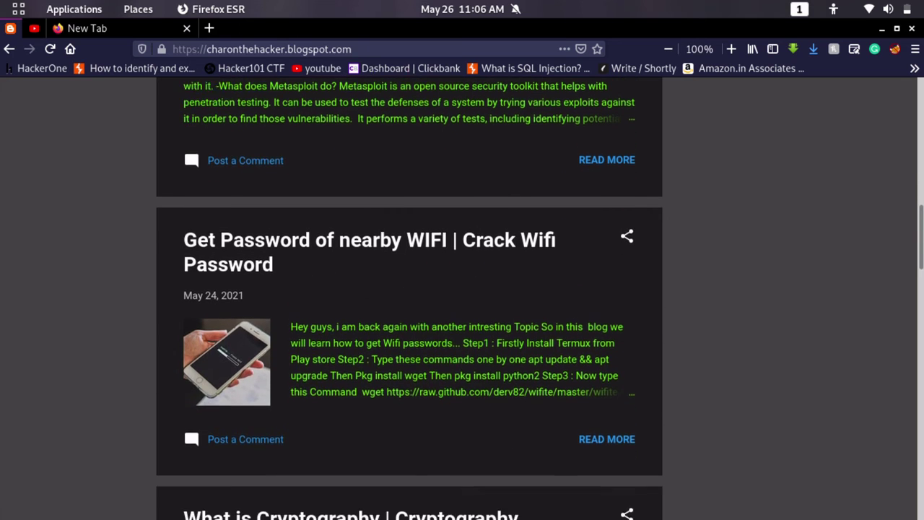
{"action": "scroll", "coordinate": [462, 298], "scroll_direction": "up", "scroll_amount": 5}
{"action": "scroll", "coordinate": [462, 298], "scroll_direction": "up", "scroll_amount": 4}
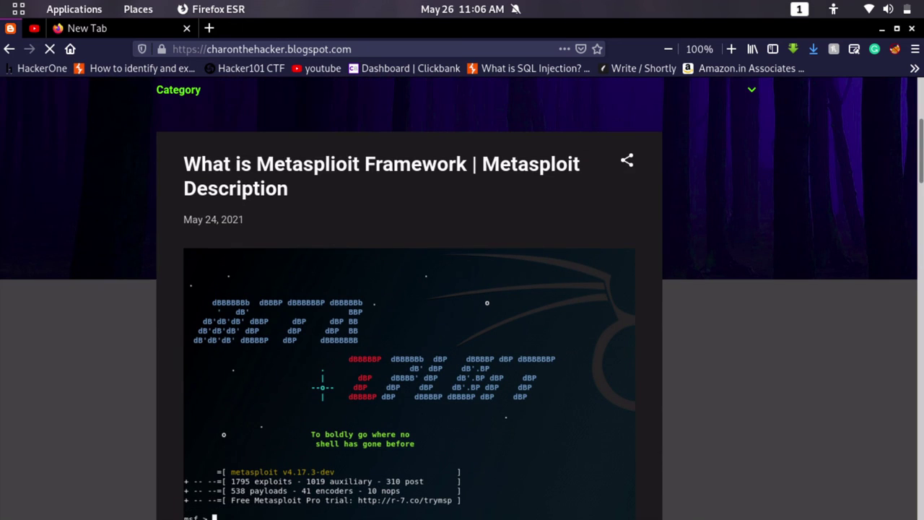
{"action": "scroll", "coordinate": [238, 251], "scroll_direction": "down", "scroll_amount": 5}
{"action": "scroll", "coordinate": [238, 250], "scroll_direction": "down", "scroll_amount": 5}
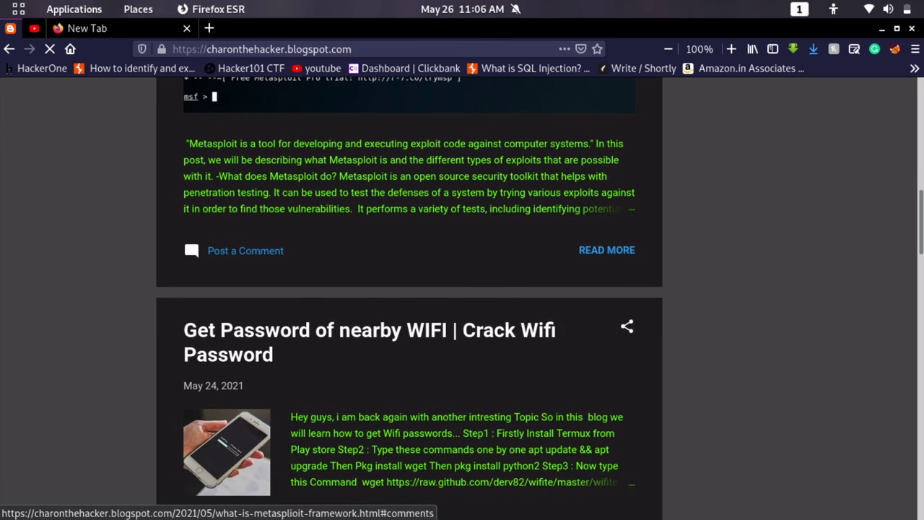
{"action": "scroll", "coordinate": [238, 251], "scroll_direction": "down", "scroll_amount": 2}
{"action": "scroll", "coordinate": [238, 251], "scroll_direction": "down", "scroll_amount": 6}
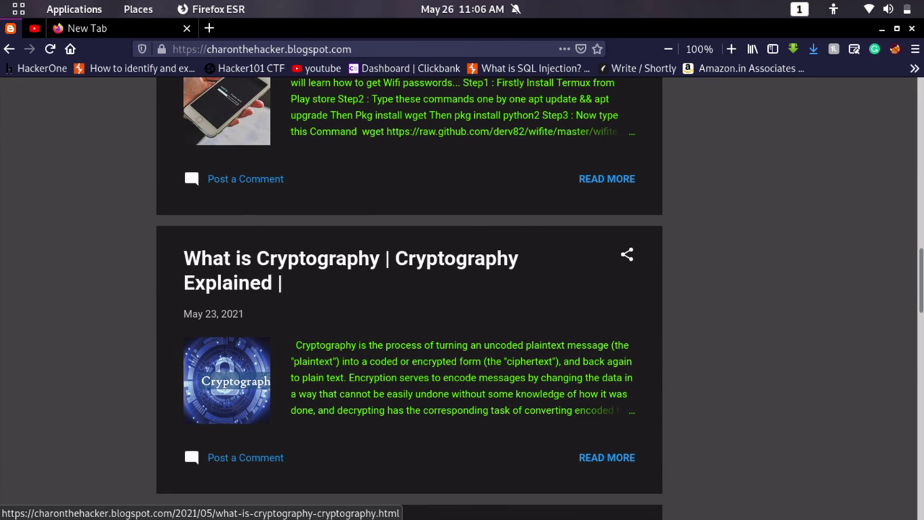
{"action": "scroll", "coordinate": [238, 251], "scroll_direction": "down", "scroll_amount": 5}
{"action": "scroll", "coordinate": [238, 251], "scroll_direction": "down", "scroll_amount": 4}
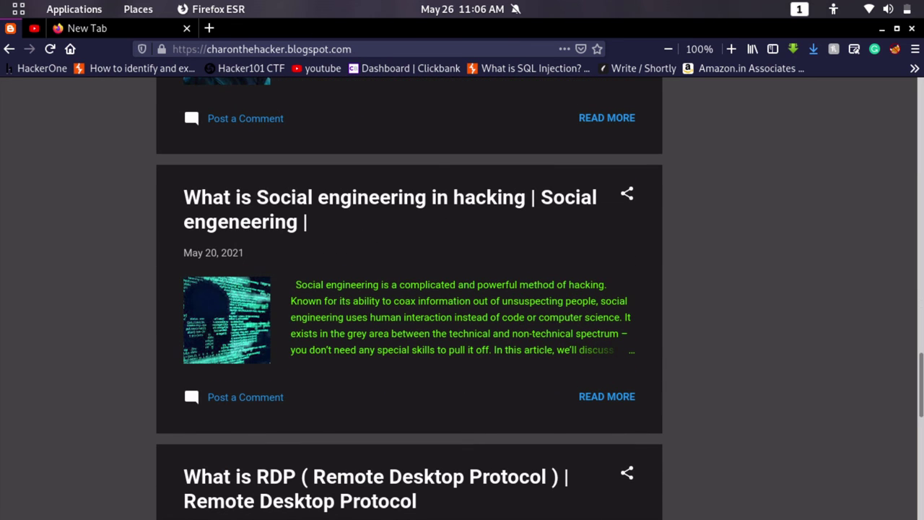
{"action": "scroll", "coordinate": [238, 251], "scroll_direction": "down", "scroll_amount": 5}
{"action": "scroll", "coordinate": [239, 250], "scroll_direction": "down", "scroll_amount": 3}
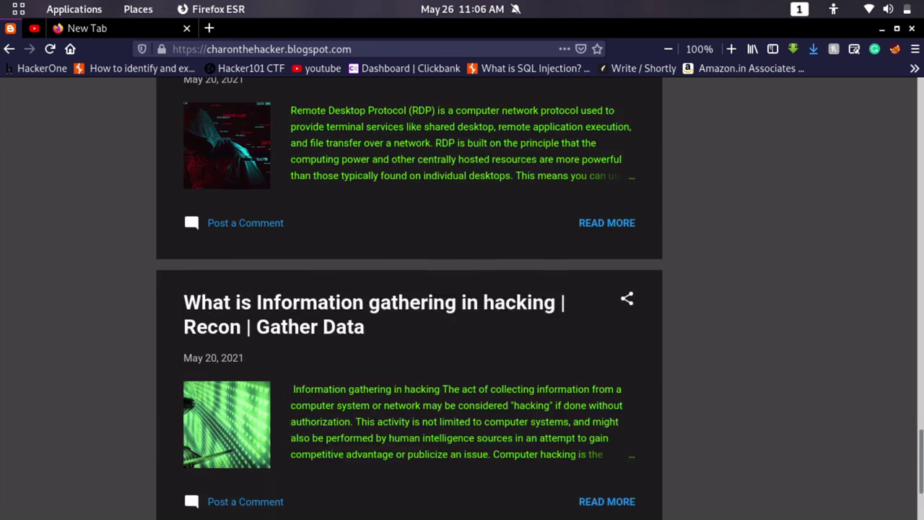
{"action": "scroll", "coordinate": [238, 251], "scroll_direction": "down", "scroll_amount": 2}
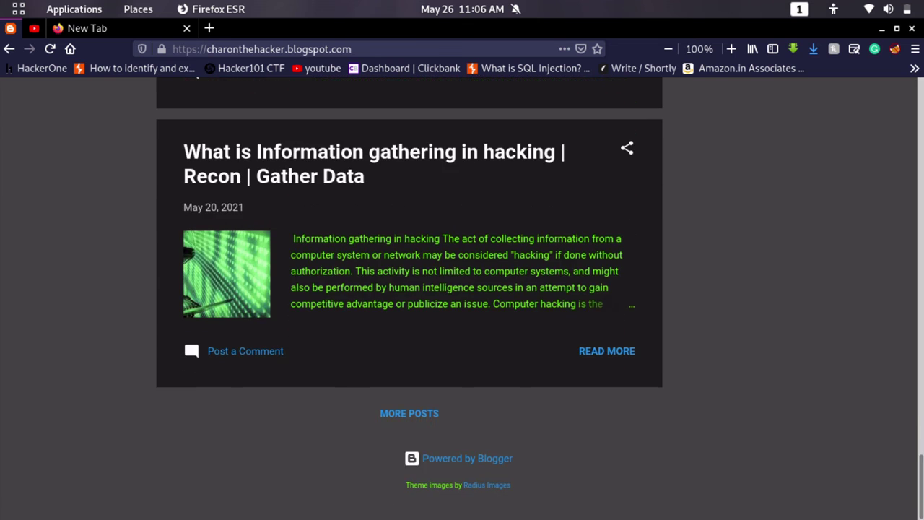
Load the MORE POSTS page of older posts and scroll back up
{"action": "left_click", "coordinate": [409, 413]}
{"action": "scroll", "coordinate": [409, 413], "scroll_direction": "up", "scroll_amount": 4}
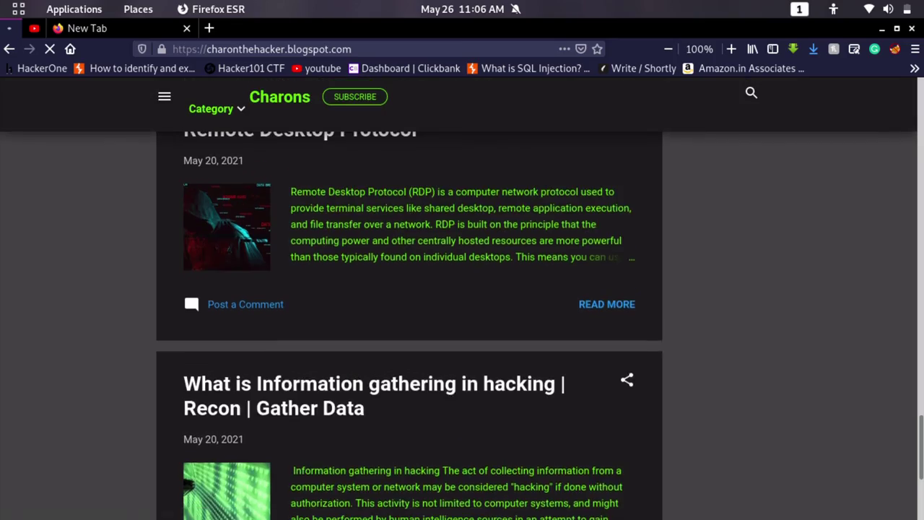
{"action": "scroll", "coordinate": [409, 413], "scroll_direction": "up", "scroll_amount": 5}
{"action": "scroll", "coordinate": [408, 413], "scroll_direction": "up", "scroll_amount": 5}
{"action": "scroll", "coordinate": [409, 413], "scroll_direction": "up", "scroll_amount": 5}
{"action": "scroll", "coordinate": [408, 413], "scroll_direction": "up", "scroll_amount": 5}
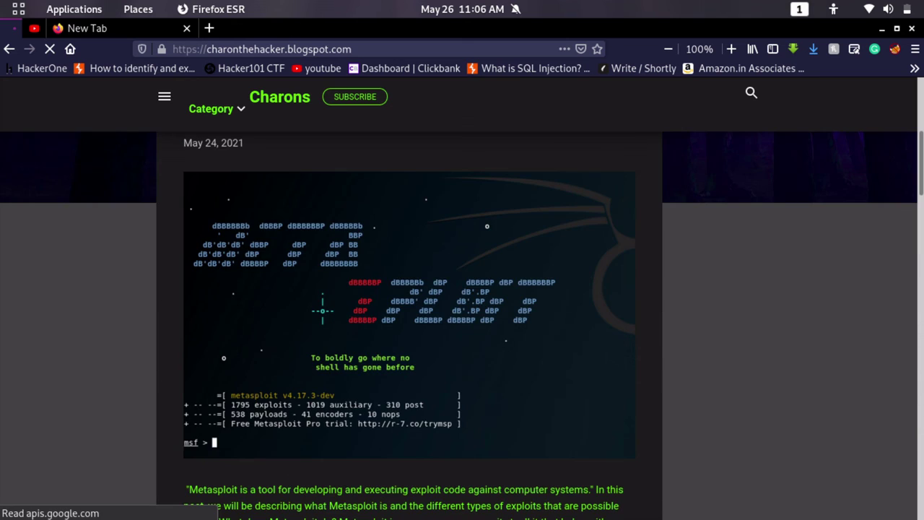
{"action": "scroll", "coordinate": [408, 412], "scroll_direction": "up", "scroll_amount": 5}
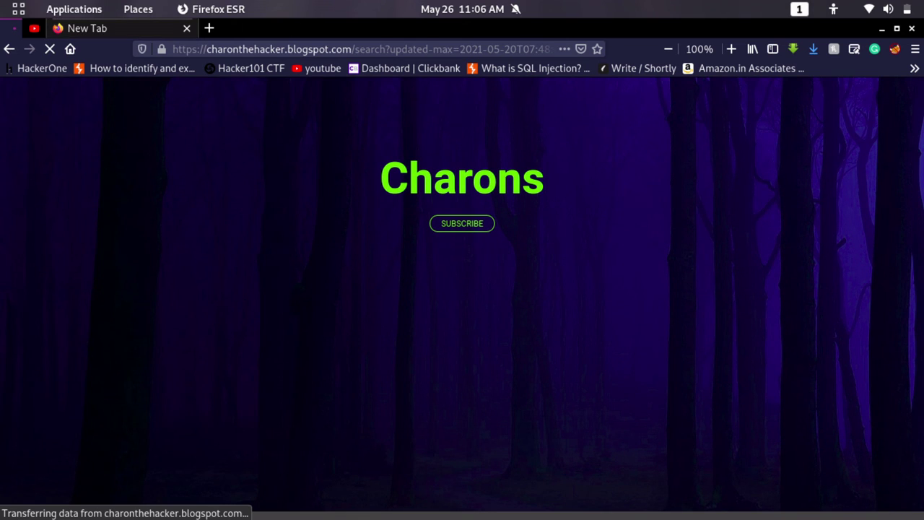